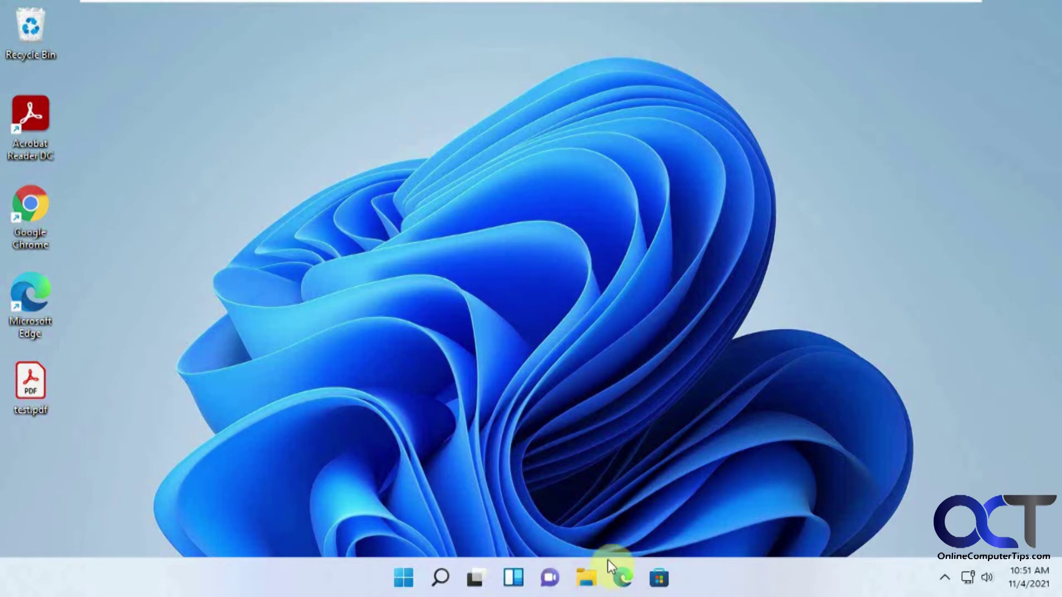
Open File Explorer, view the Documents path under C:\Users\profile, then switch to Data (E:)
left_click(585, 576)
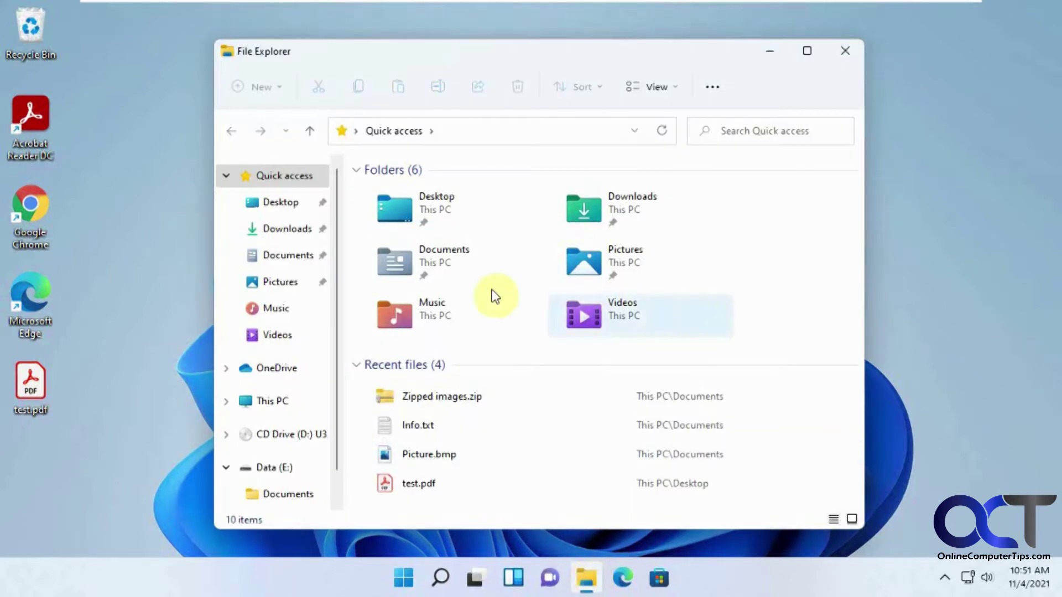
left_click(303, 270)
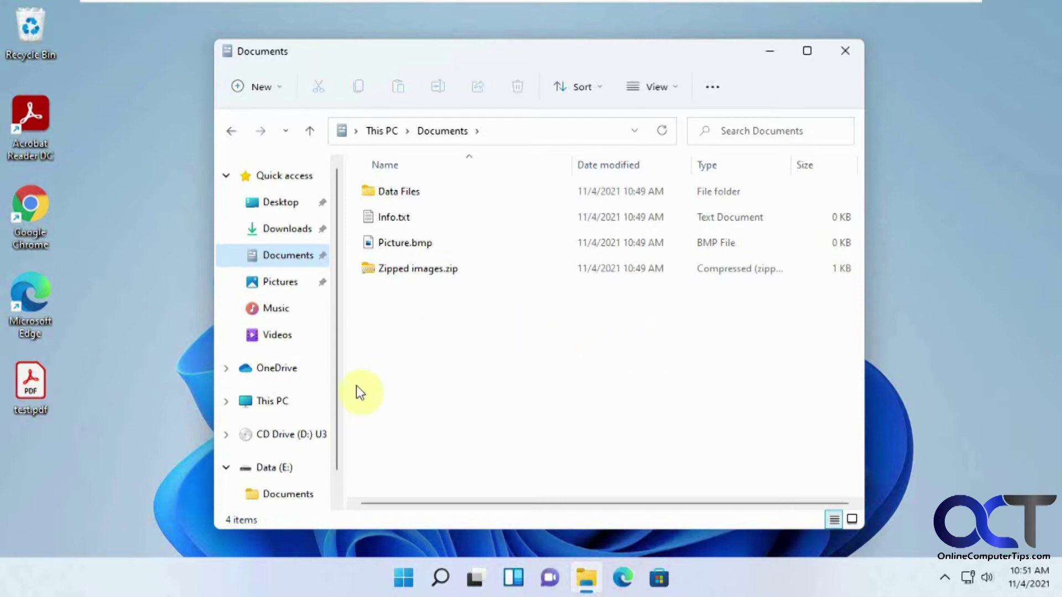
left_click(277, 402)
double_click(469, 372)
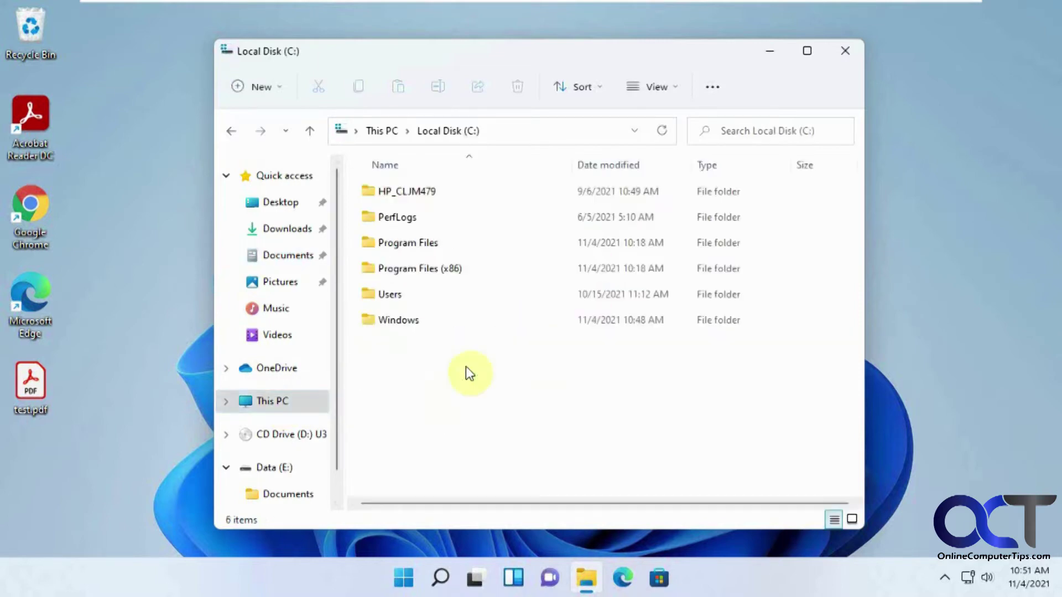
double_click(400, 295)
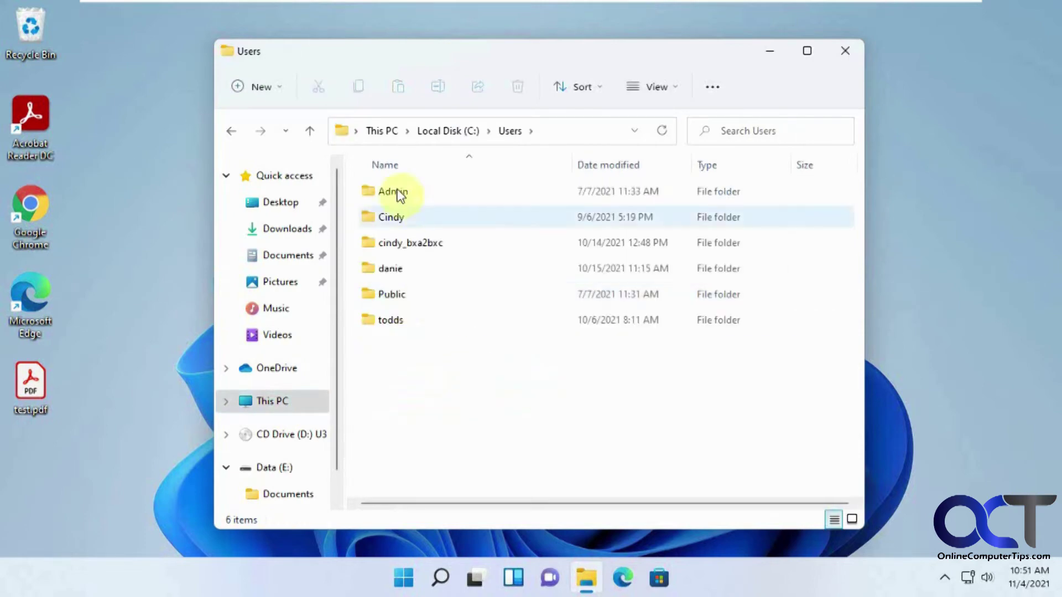
double_click(396, 218)
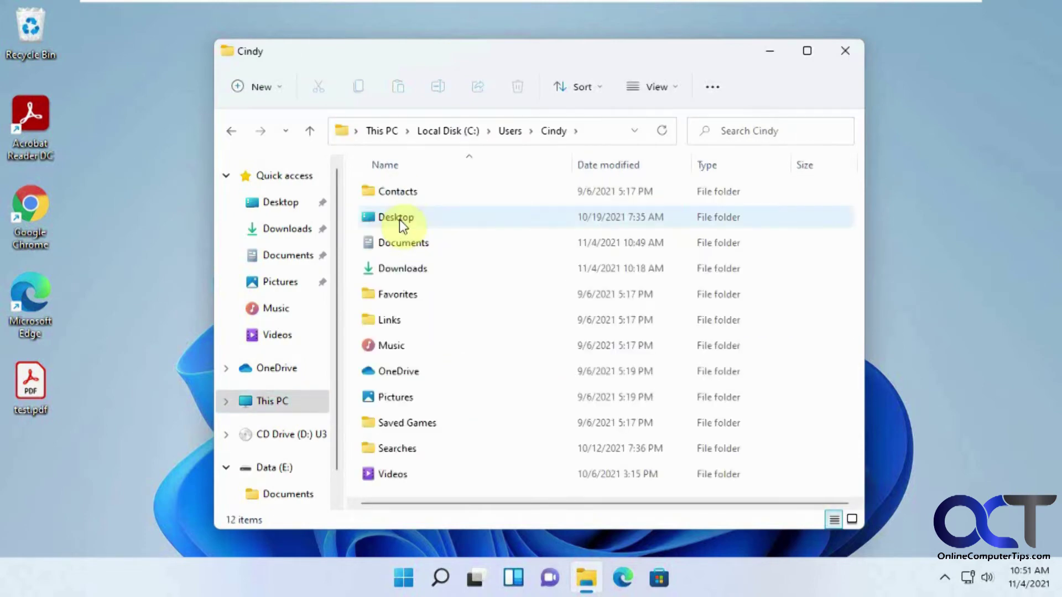
double_click(401, 244)
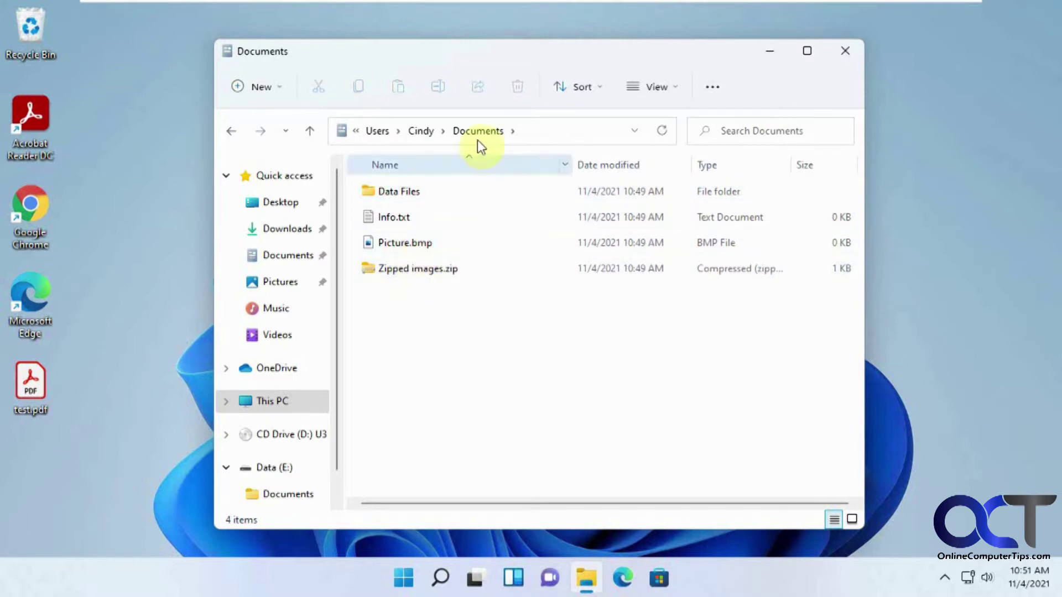
left_click(562, 131)
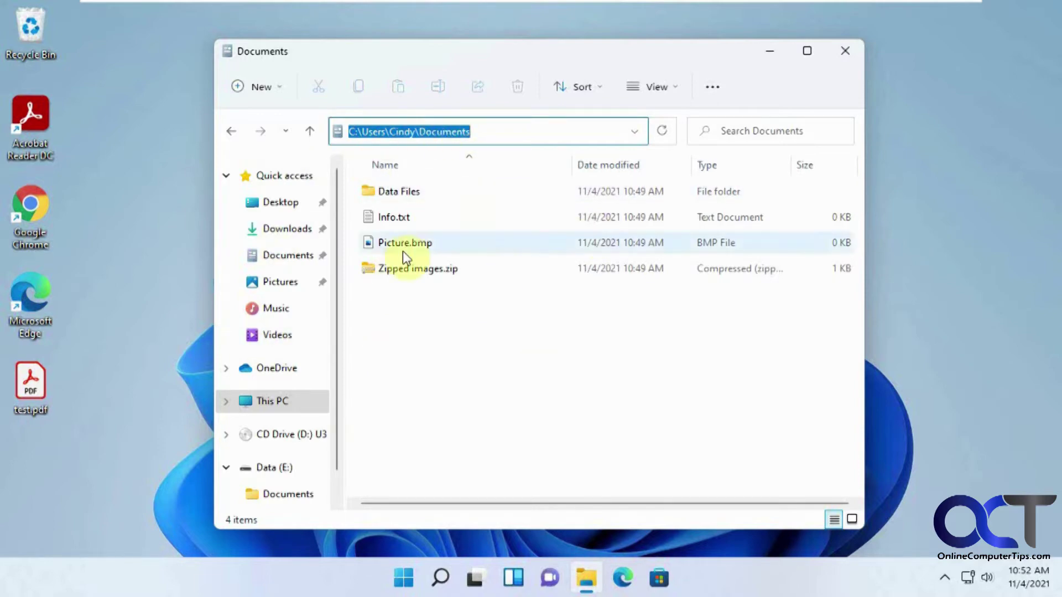
left_click(275, 468)
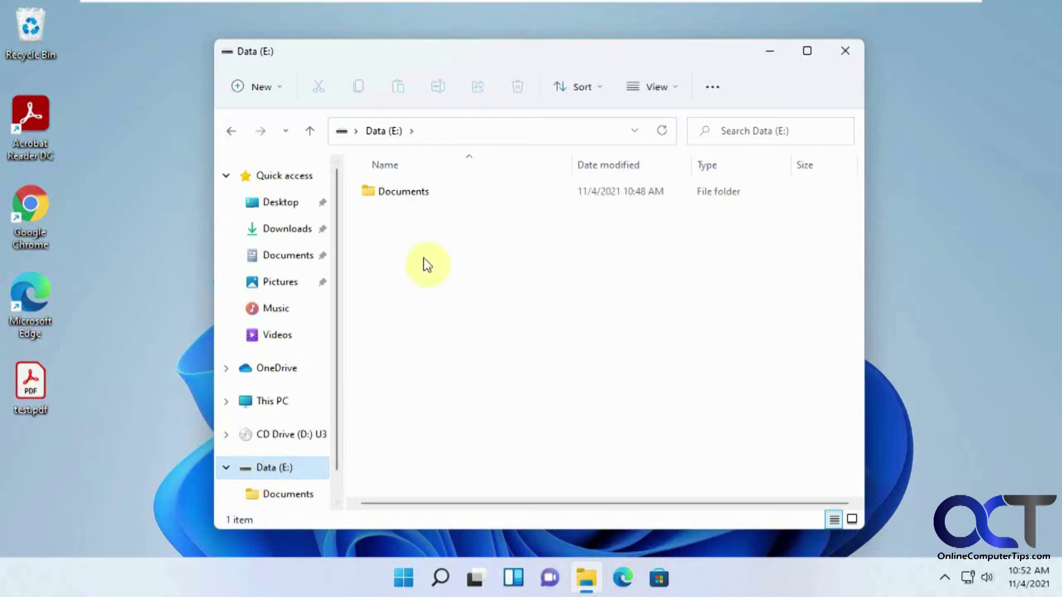
Confirm E:\Documents is empty, then return to the Quick access Documents library
left_click(411, 196)
double_click(411, 195)
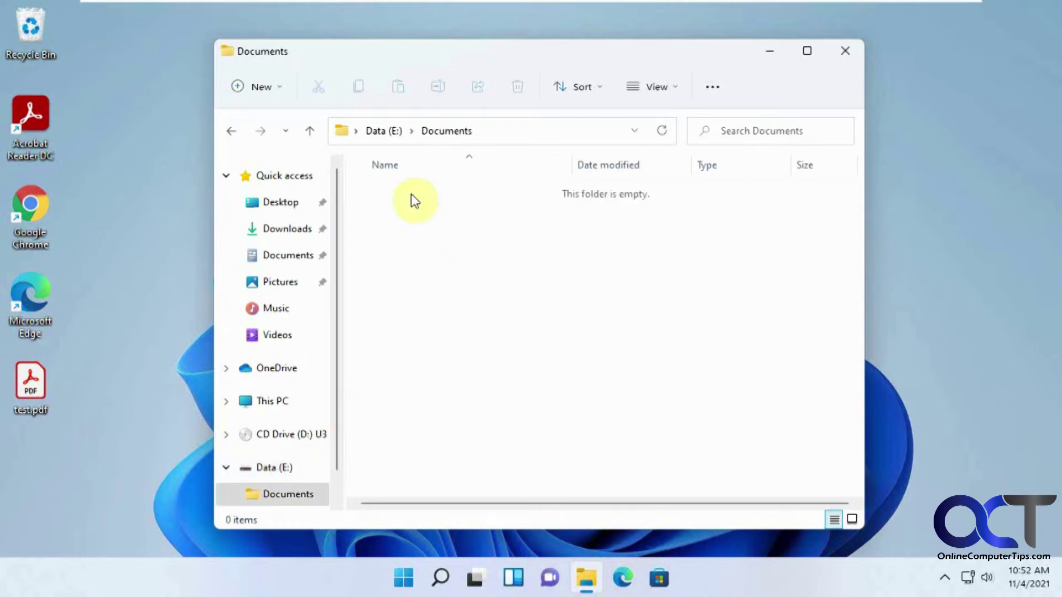
left_click(290, 266)
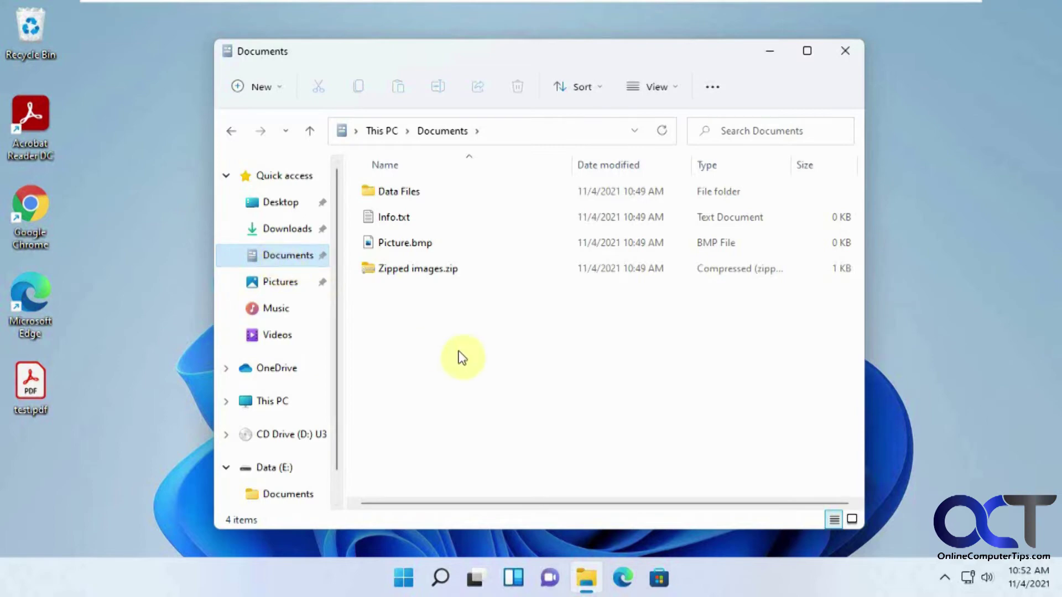
Relocate the Documents library to E:\Documents in Properties > Location and move its existing files
right_click(289, 261)
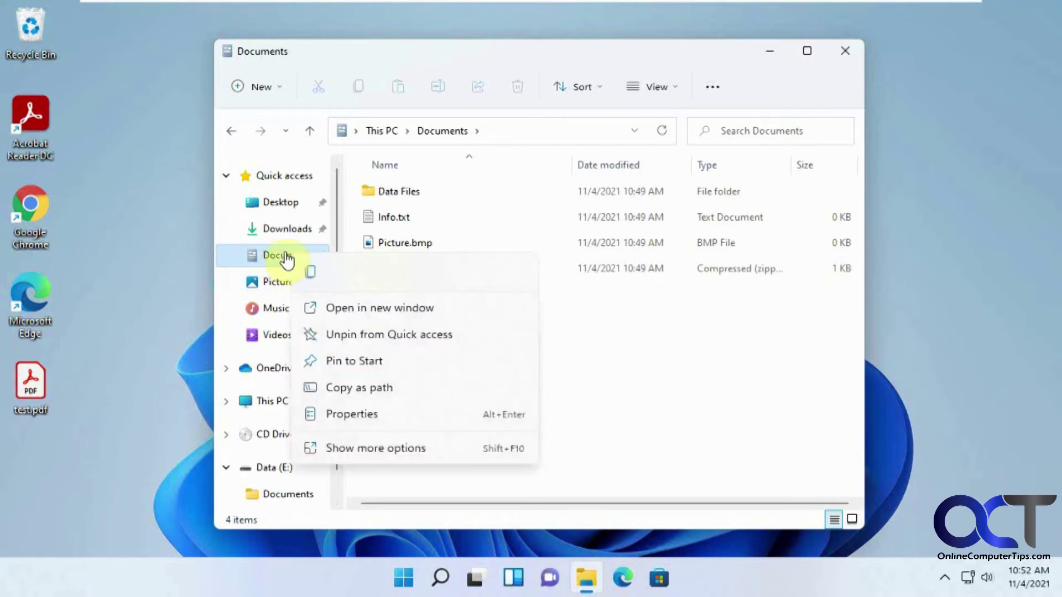
left_click(348, 413)
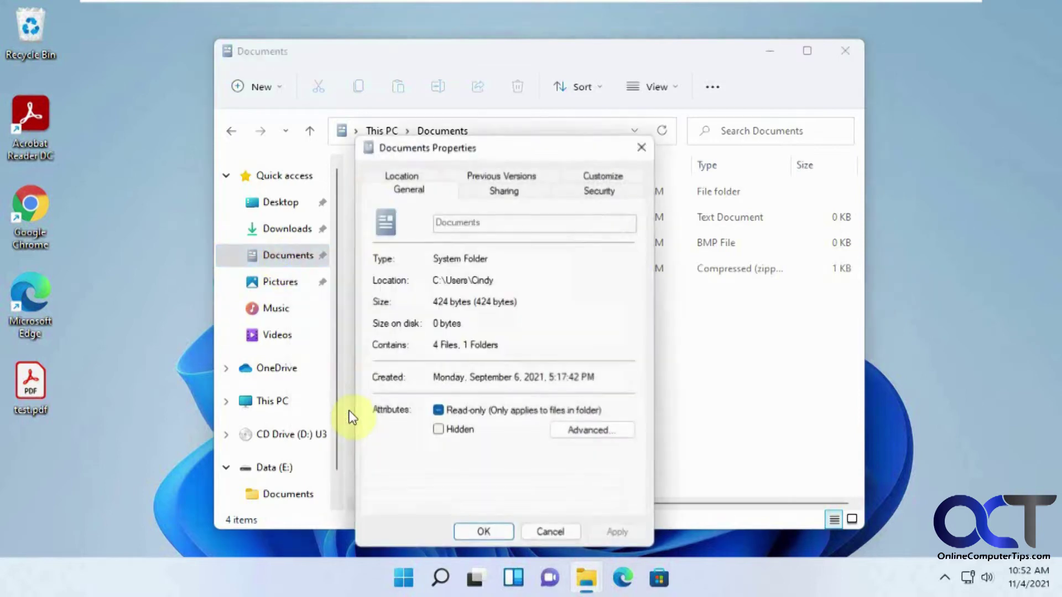
left_click(409, 176)
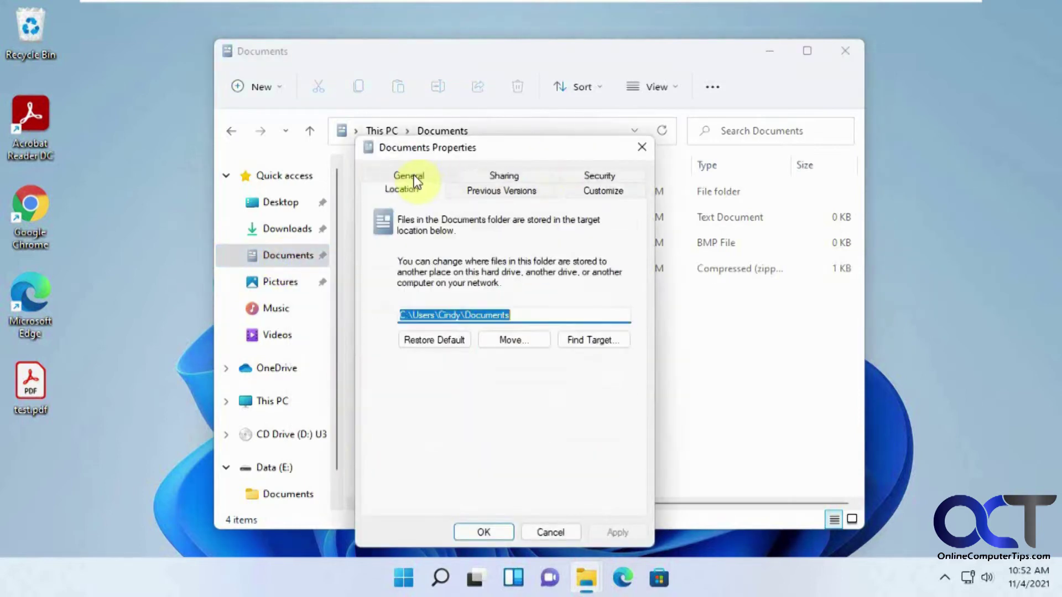
left_click(525, 339)
scroll(598, 366, "down", 2)
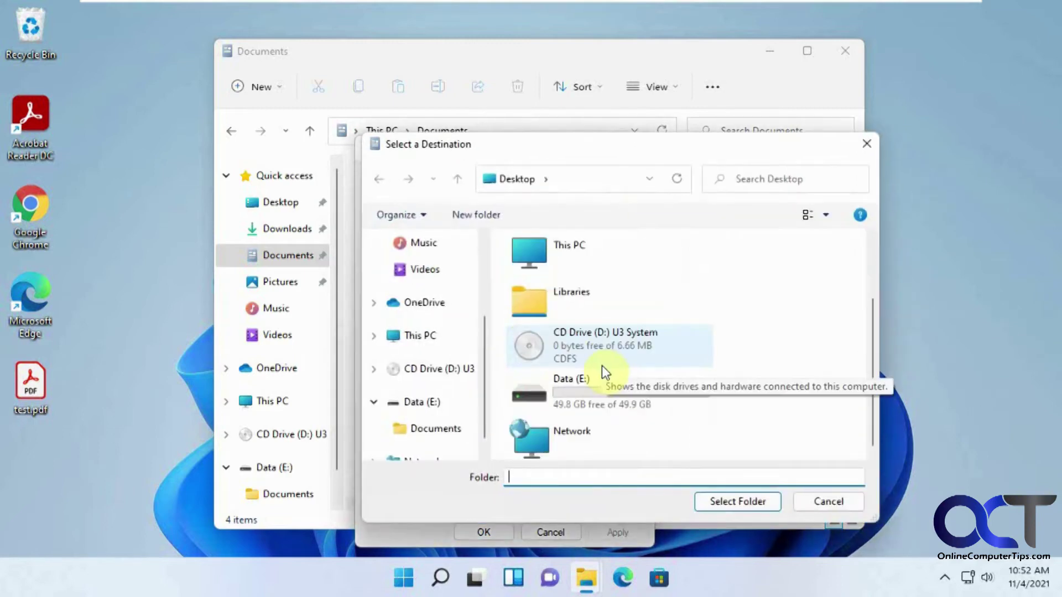
double_click(584, 397)
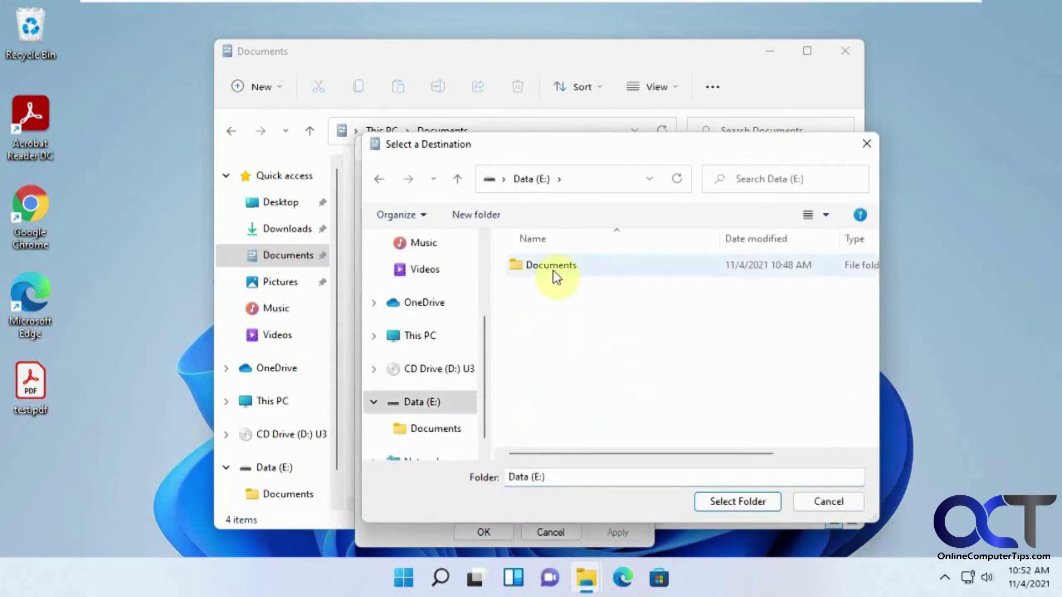
double_click(552, 268)
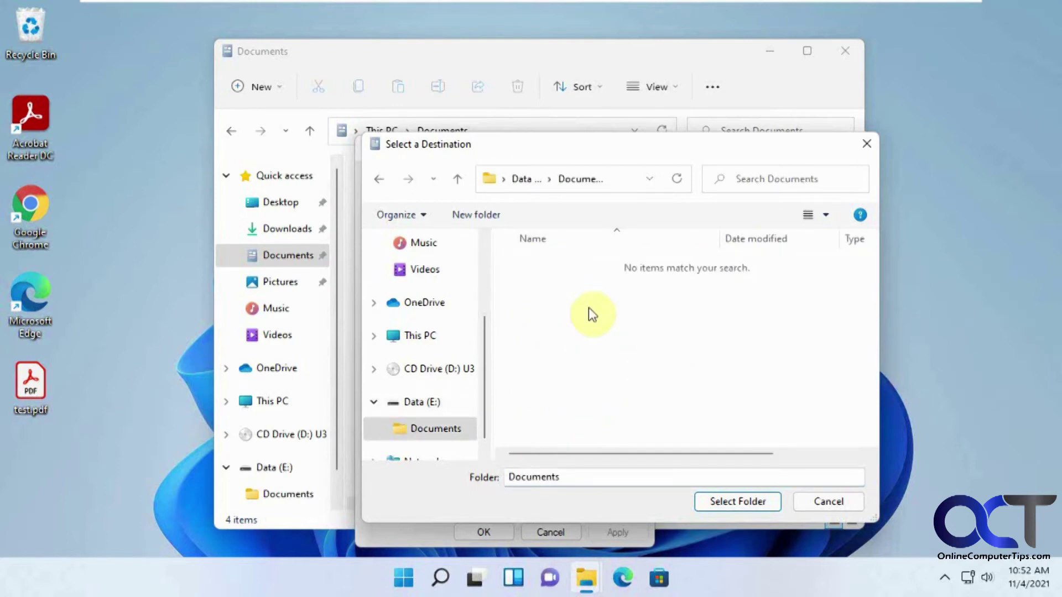
left_click(735, 501)
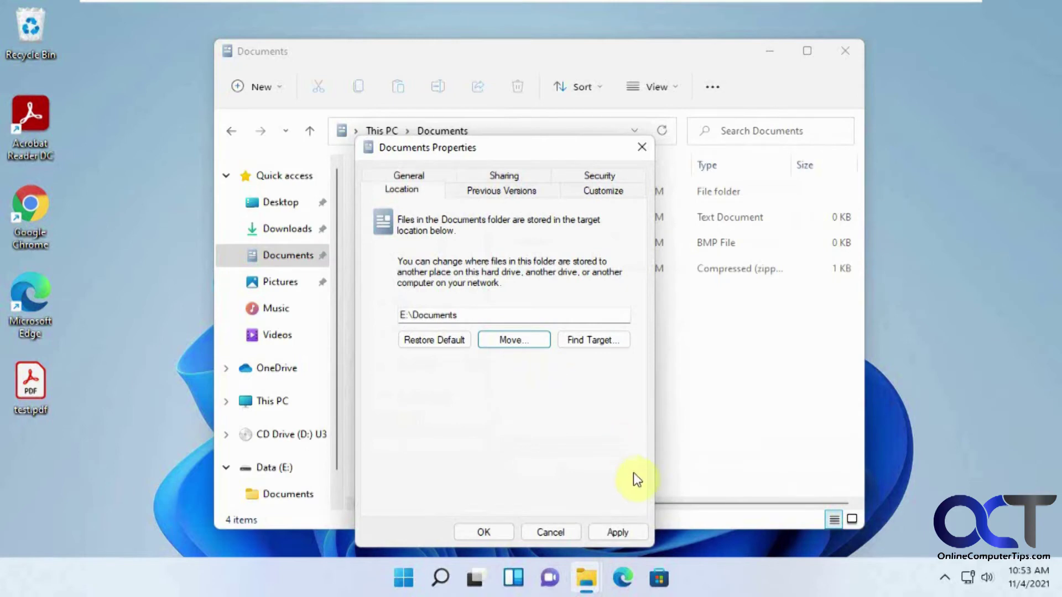
left_click(618, 531)
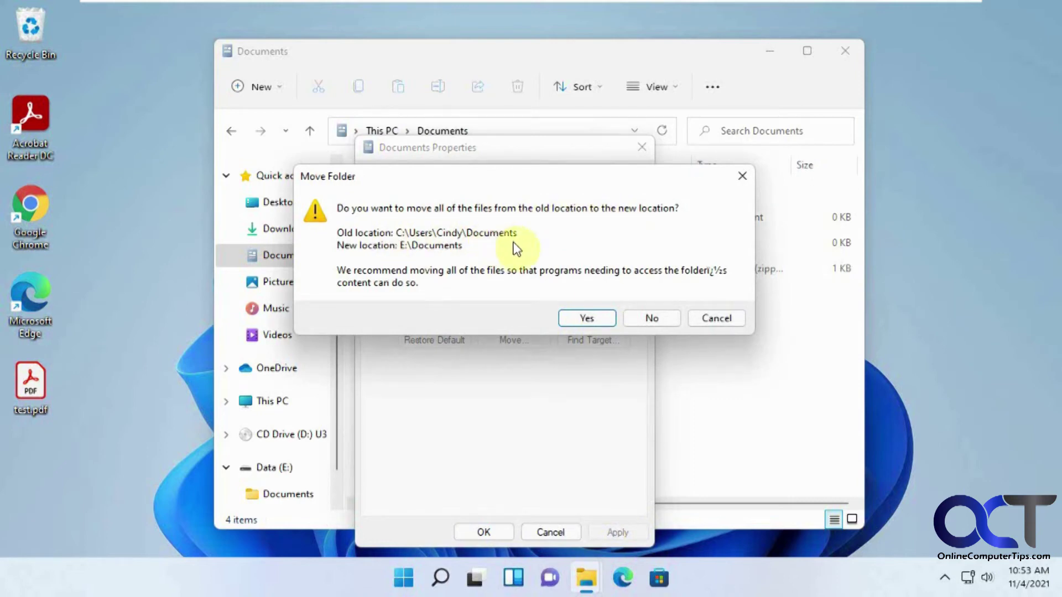
left_click(596, 323)
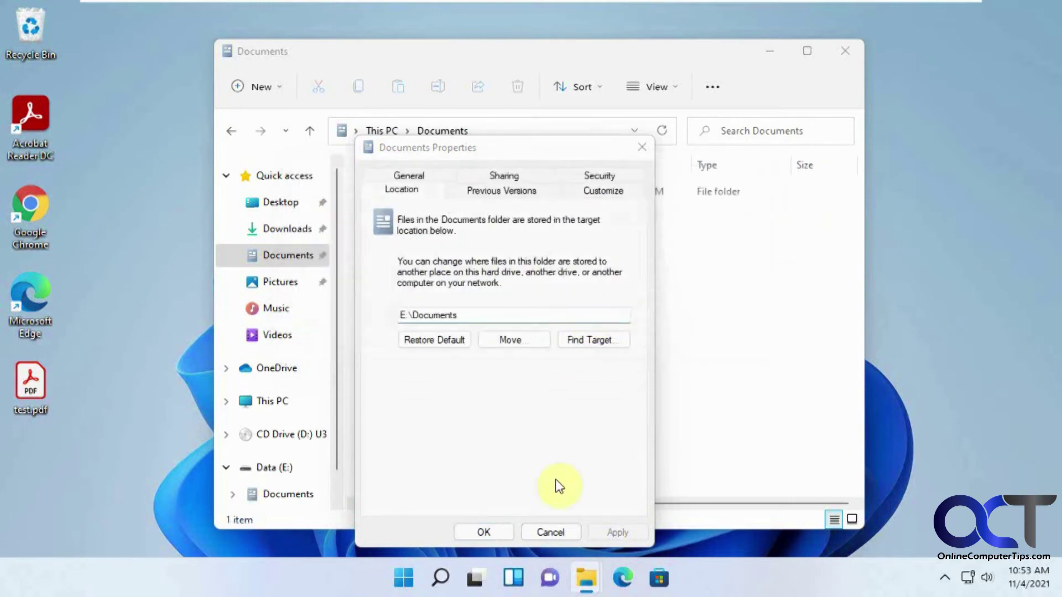
Close the properties and check the paths of Data Files and the Documents library
left_click(486, 532)
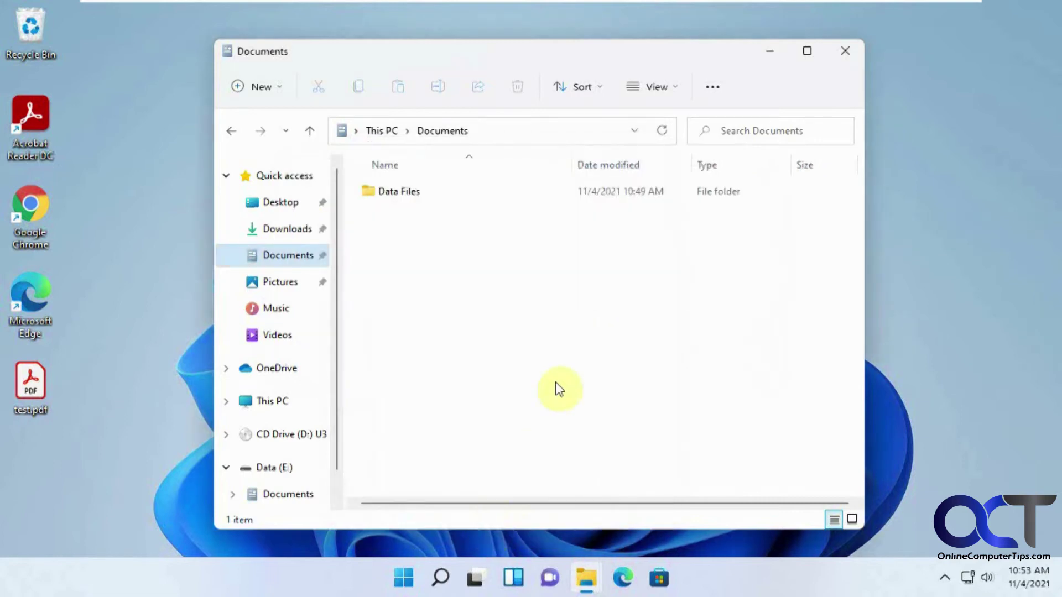
double_click(406, 191)
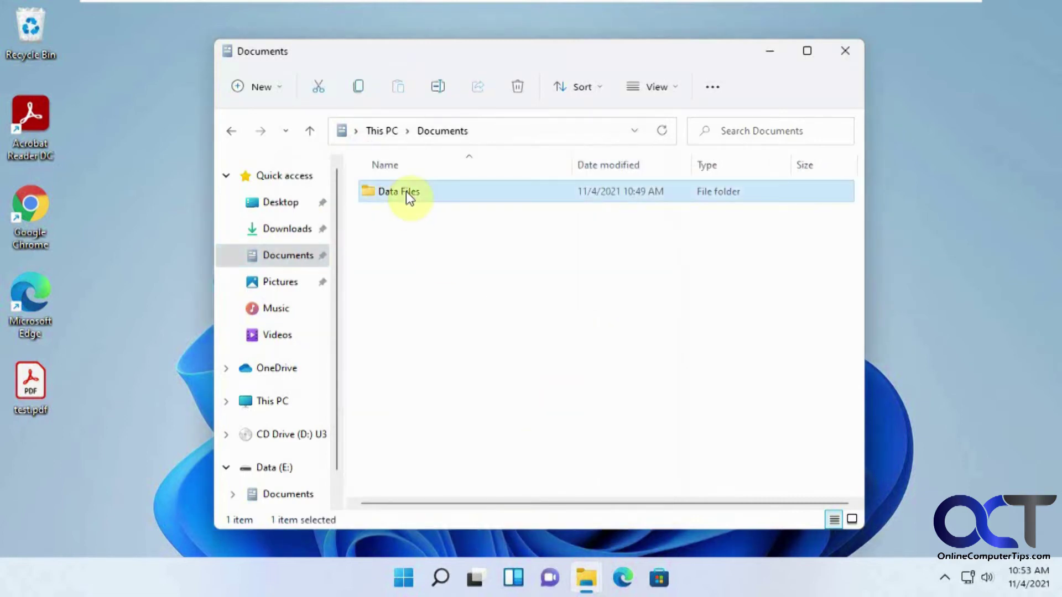
left_click(562, 132)
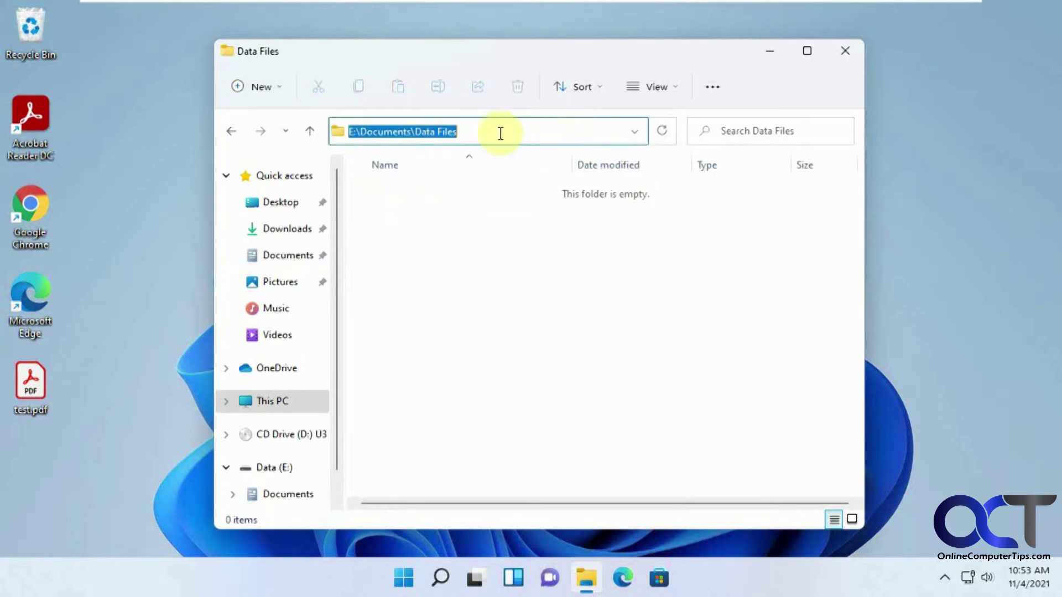
left_click(233, 131)
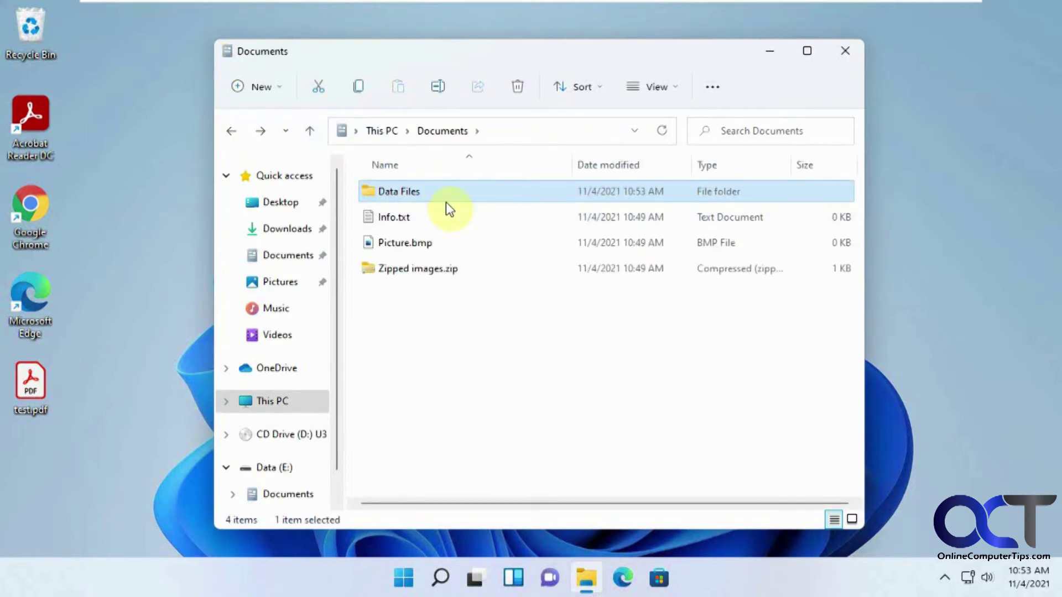
left_click(504, 132)
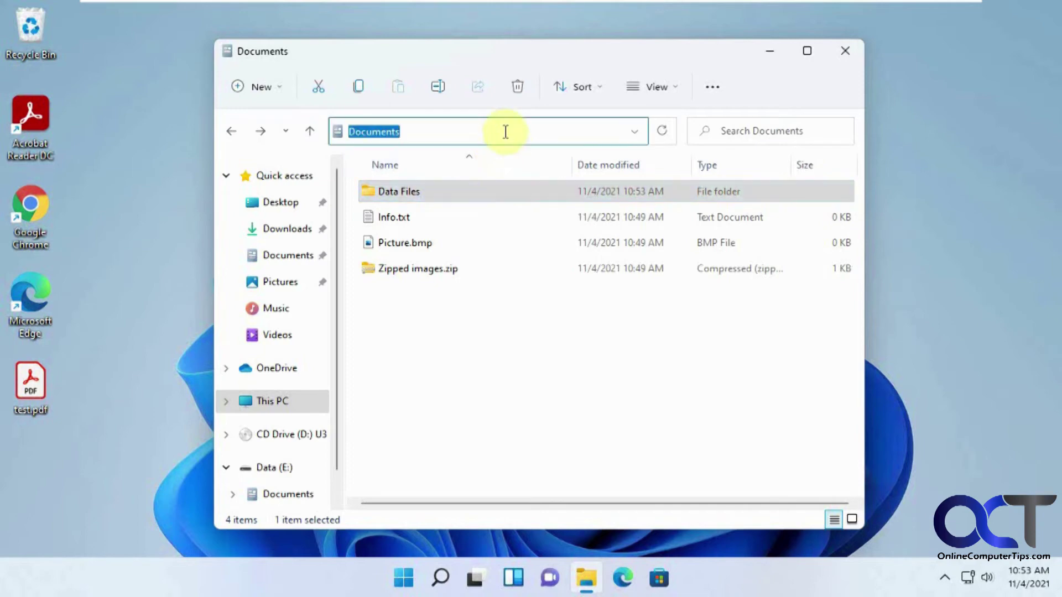
Browse Data (E:) > Documents and review its four items
left_click(285, 467)
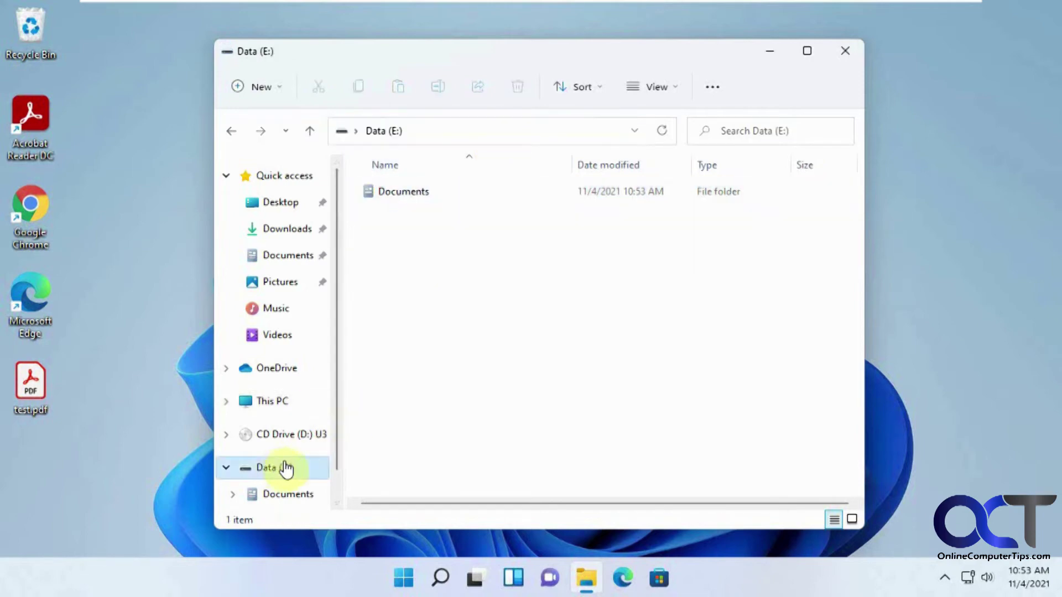
double_click(416, 192)
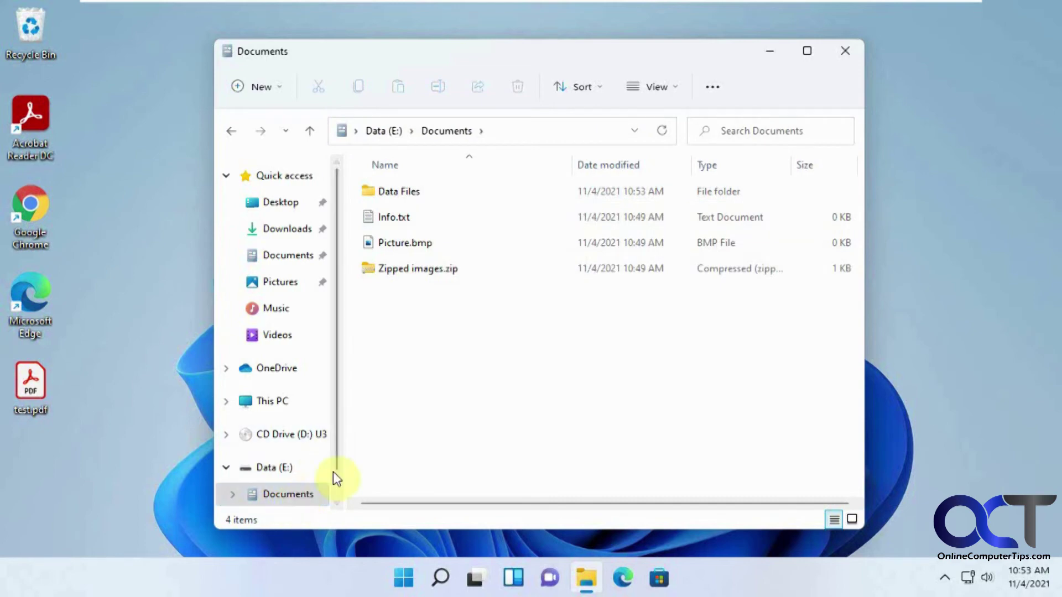
scroll(337, 475, "down", 2)
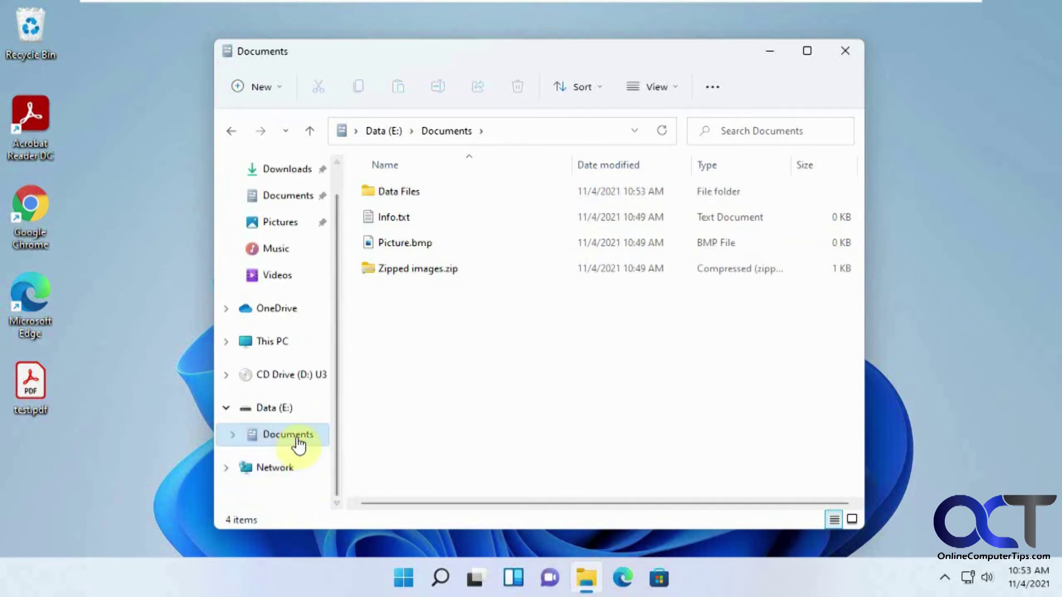
scroll(334, 427, "up", 1)
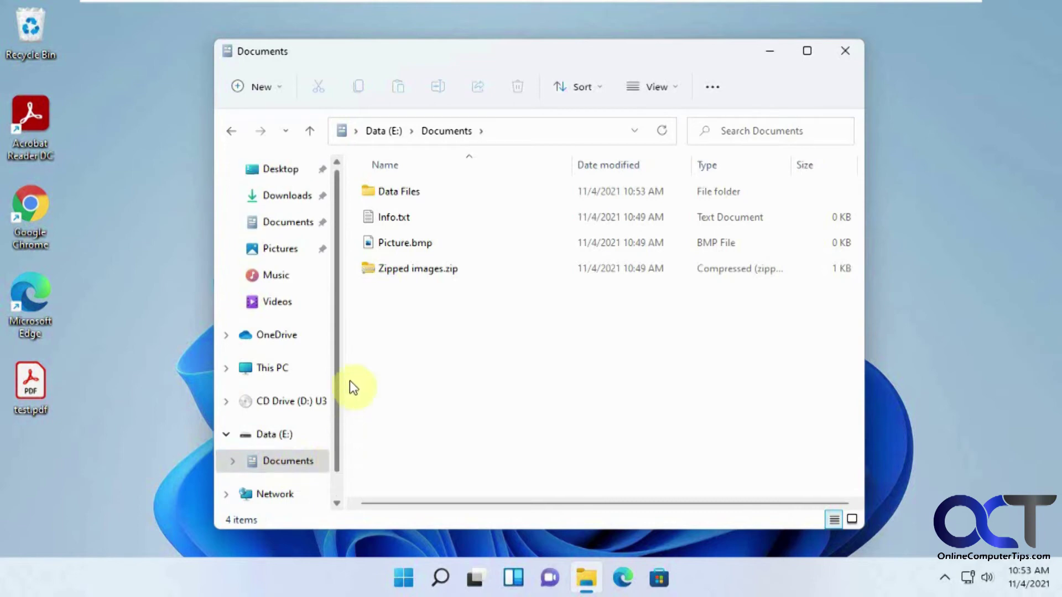
scroll(326, 343, "up", 1)
Compare the Quick access Documents path with the Data (E:) Documents folder path
left_click(288, 257)
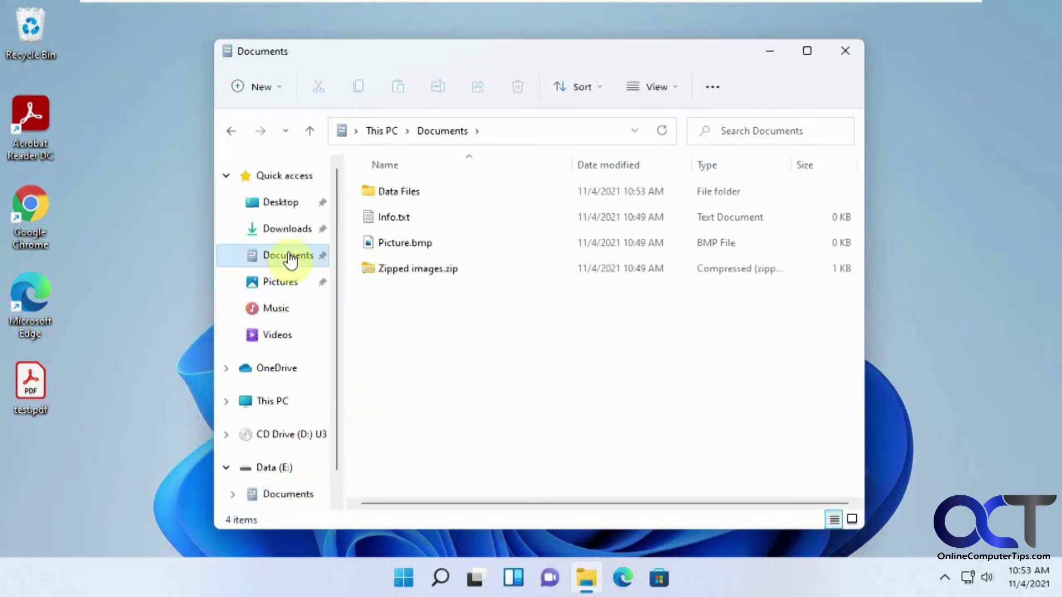
left_click(571, 131)
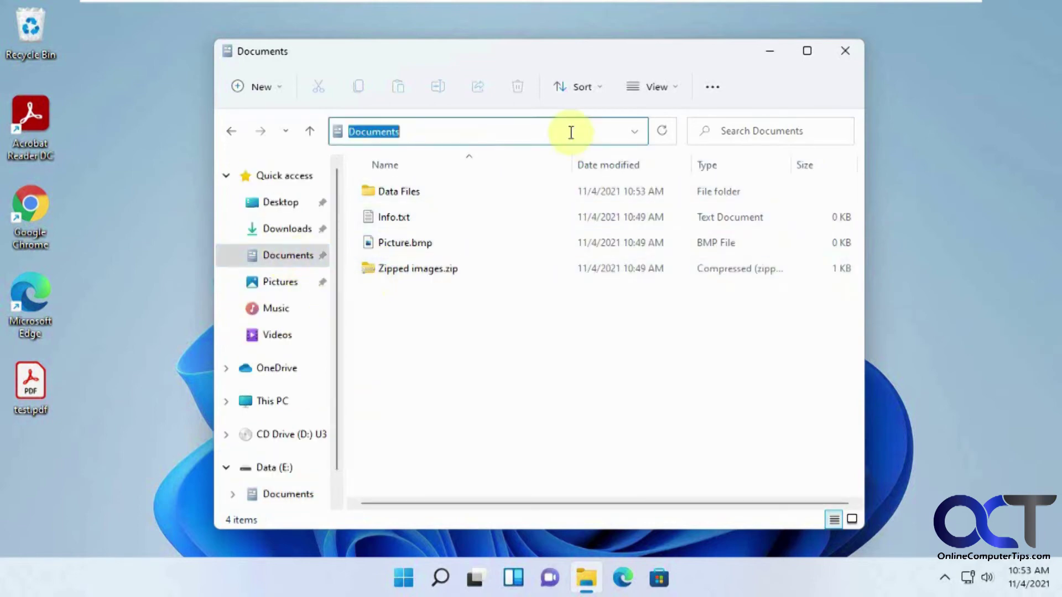
left_click(569, 132)
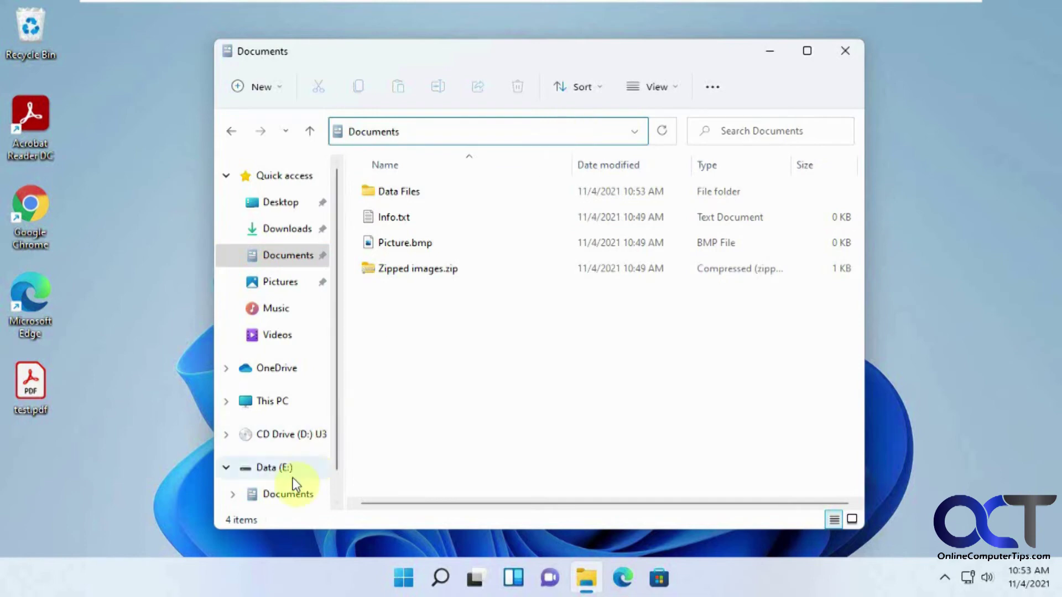
left_click(288, 494)
left_click(556, 133)
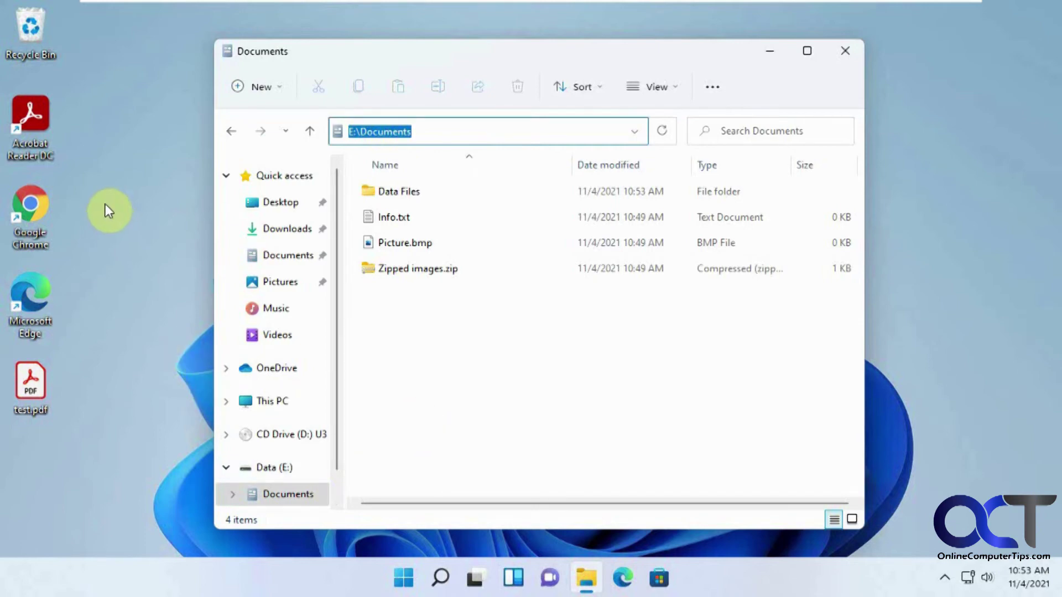
left_click(404, 579)
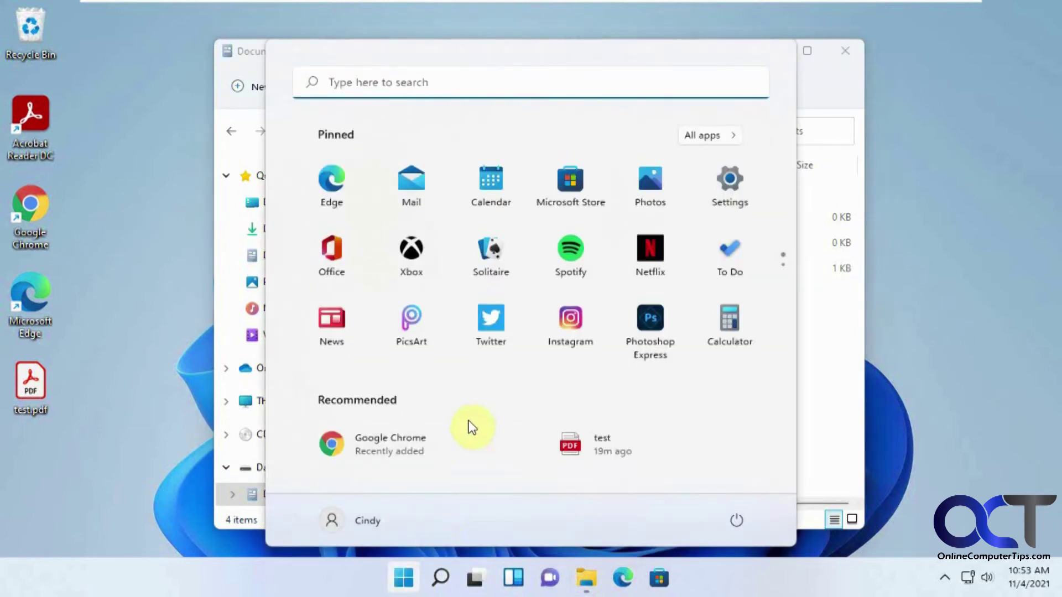
Launch Notepad from the Start search ('not') and type Hi
left_click(435, 85)
type("not")
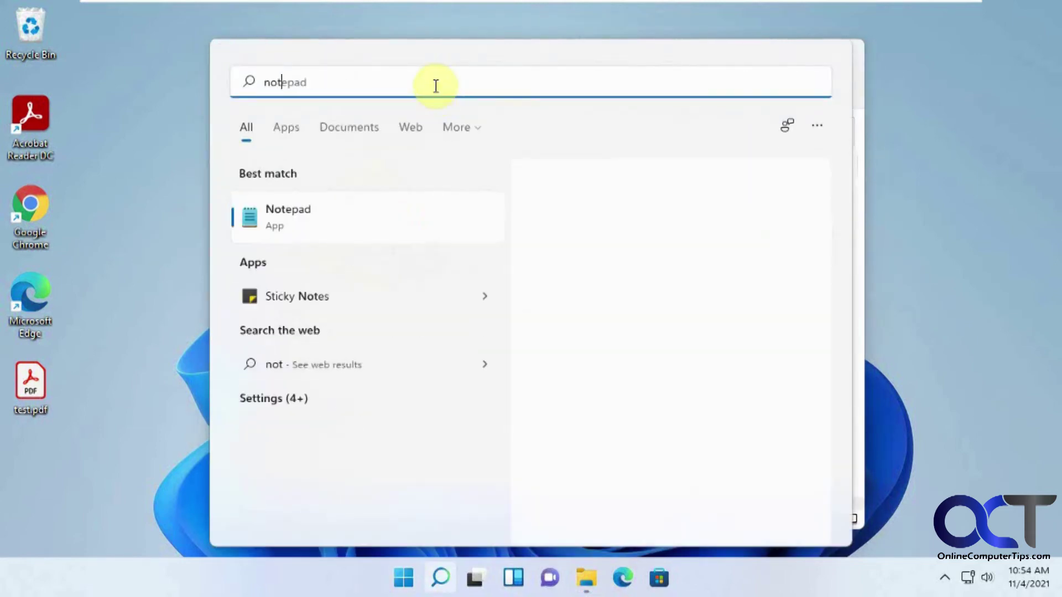
left_click(327, 230)
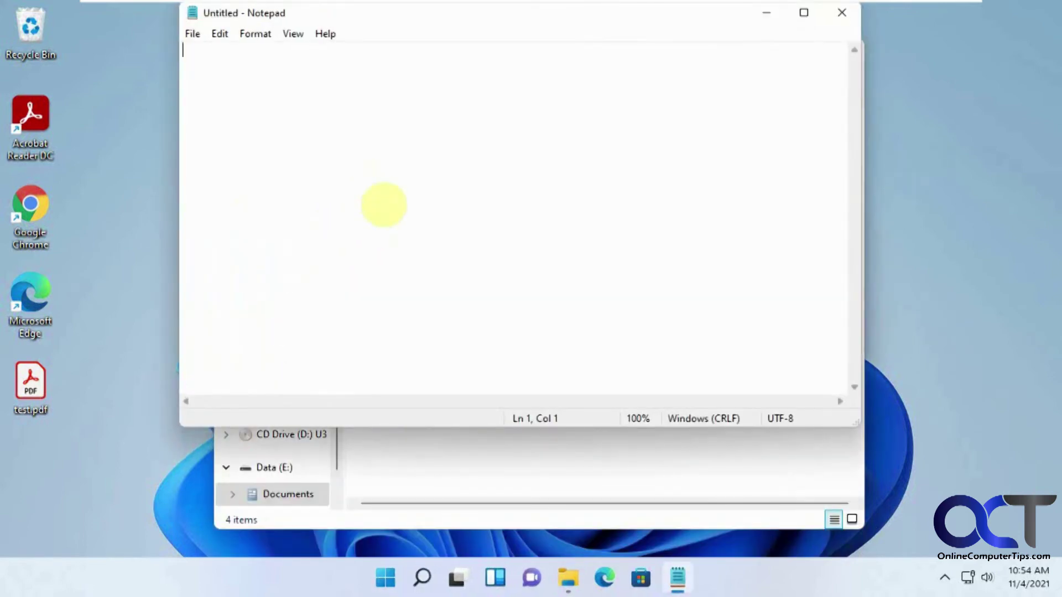
type("Hi")
Save the note as test.txt in the Documents library and close Notepad
left_click(195, 33)
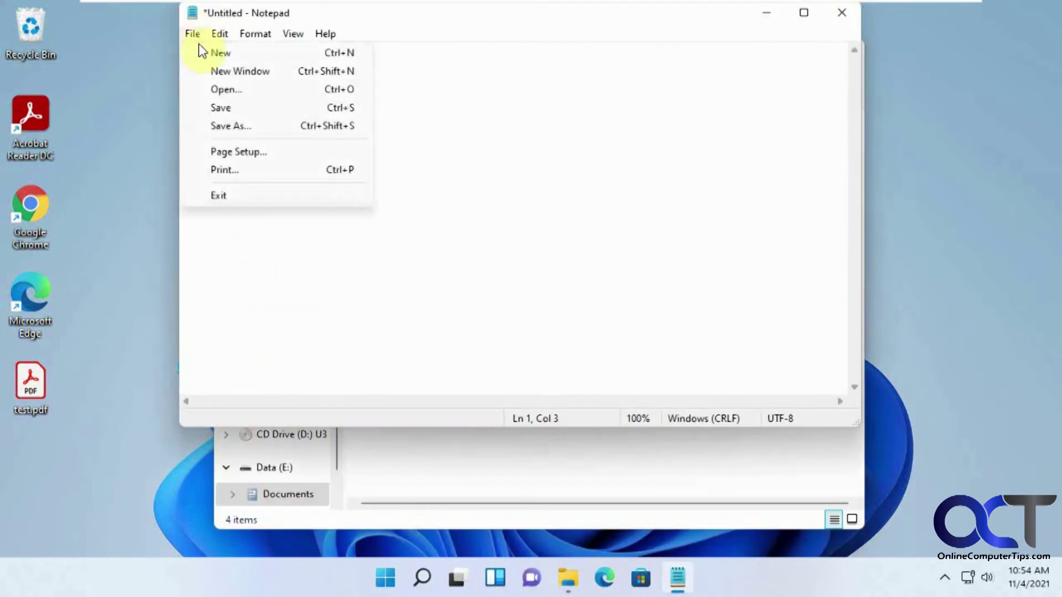
left_click(227, 107)
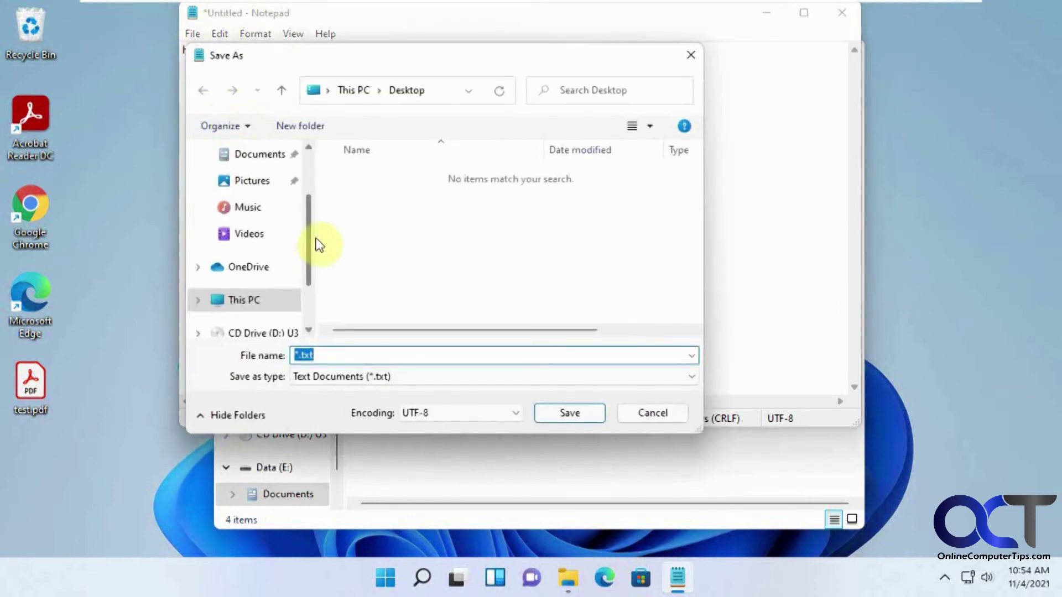
left_click_drag(308, 238, 313, 193)
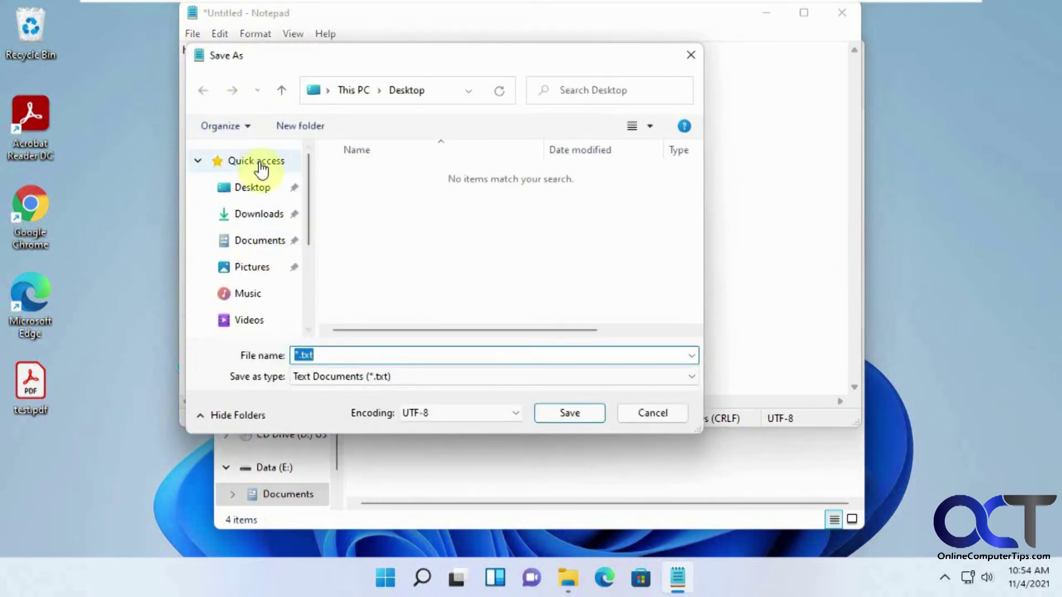
left_click(250, 248)
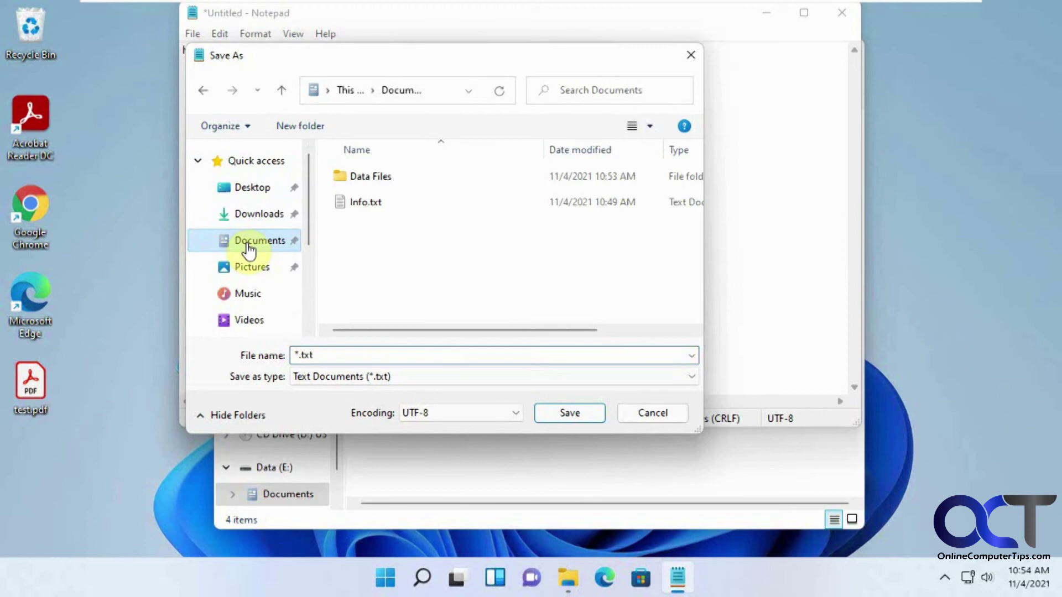
double_click(348, 356)
type("test")
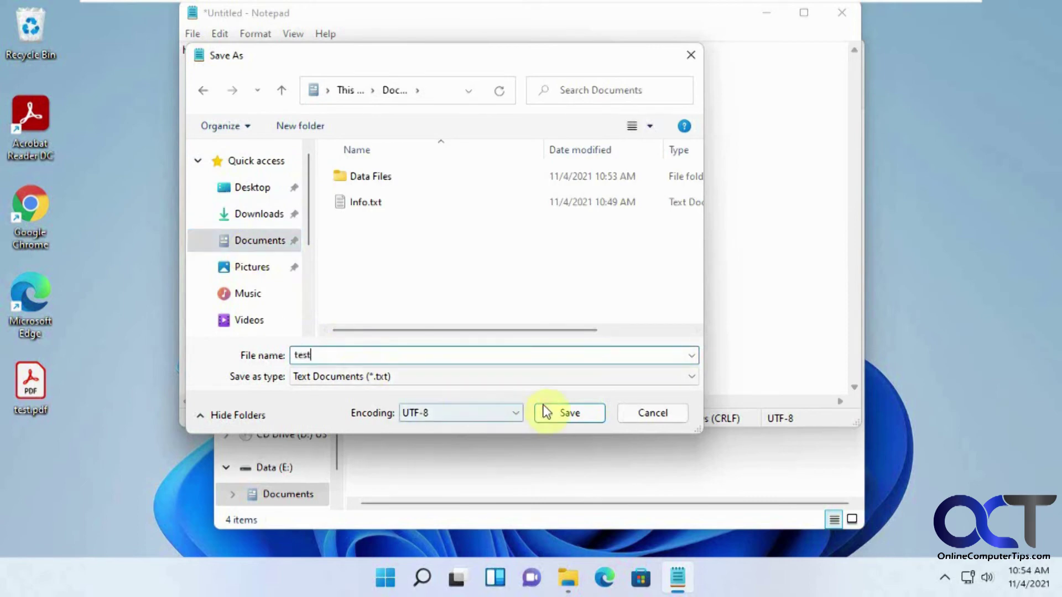
left_click(553, 412)
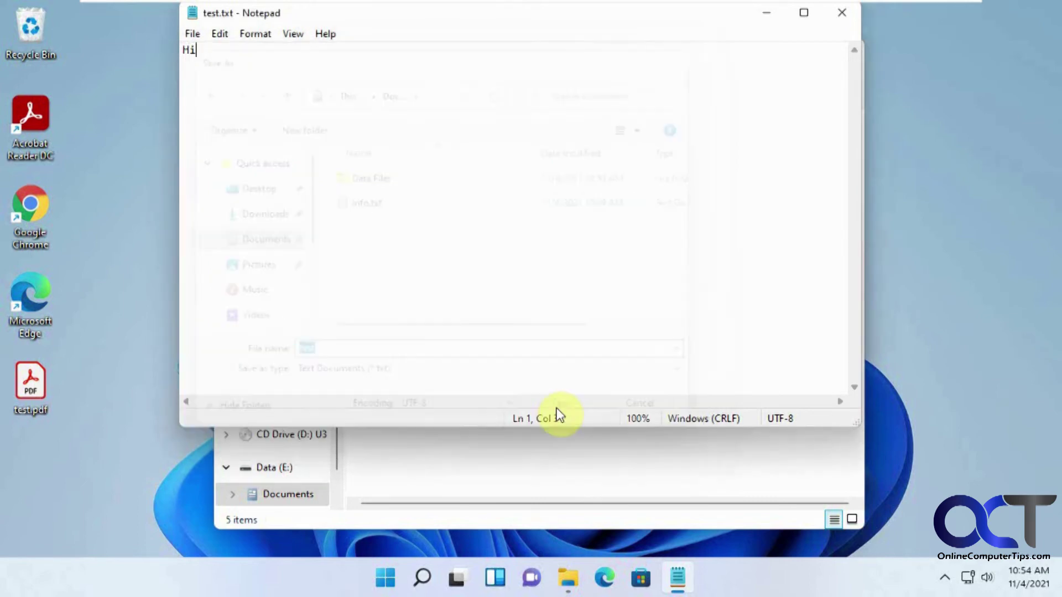
left_click(842, 12)
Reopen File Explorer and confirm test.txt is listed in Data (E:) > Documents
left_click(845, 53)
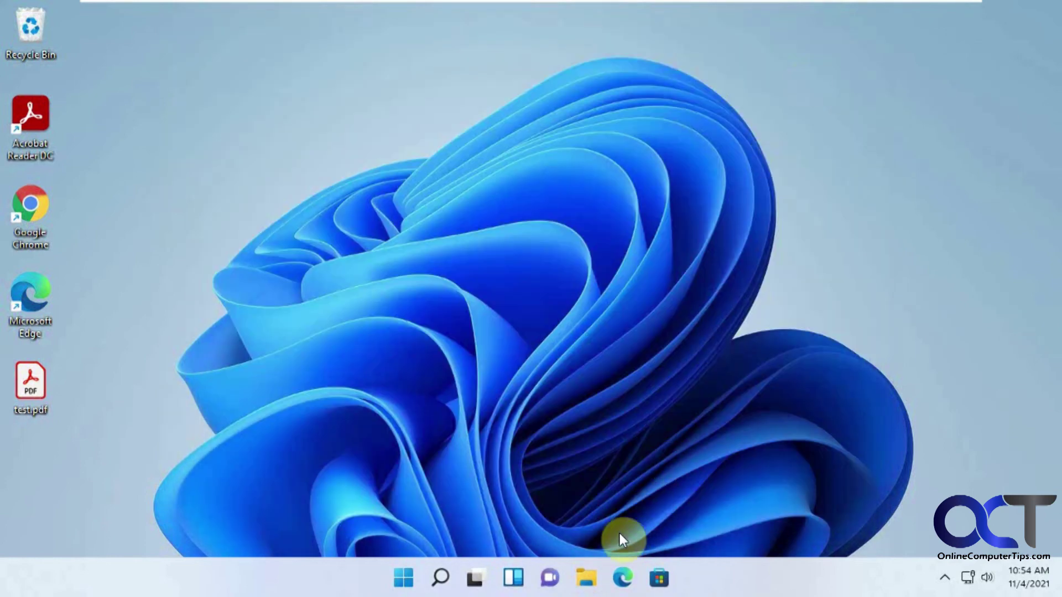
left_click(585, 578)
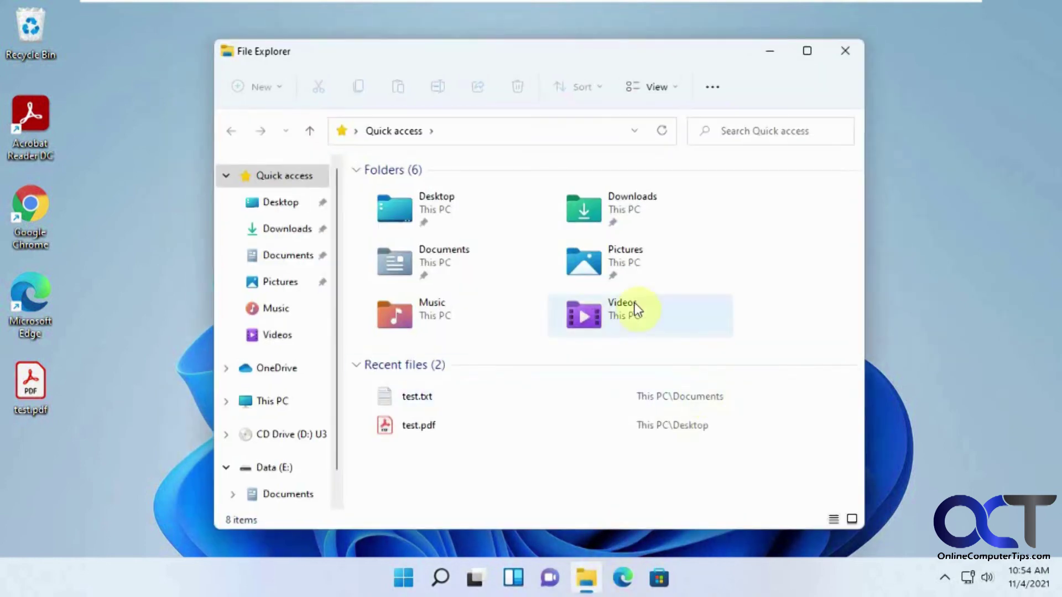
double_click(436, 269)
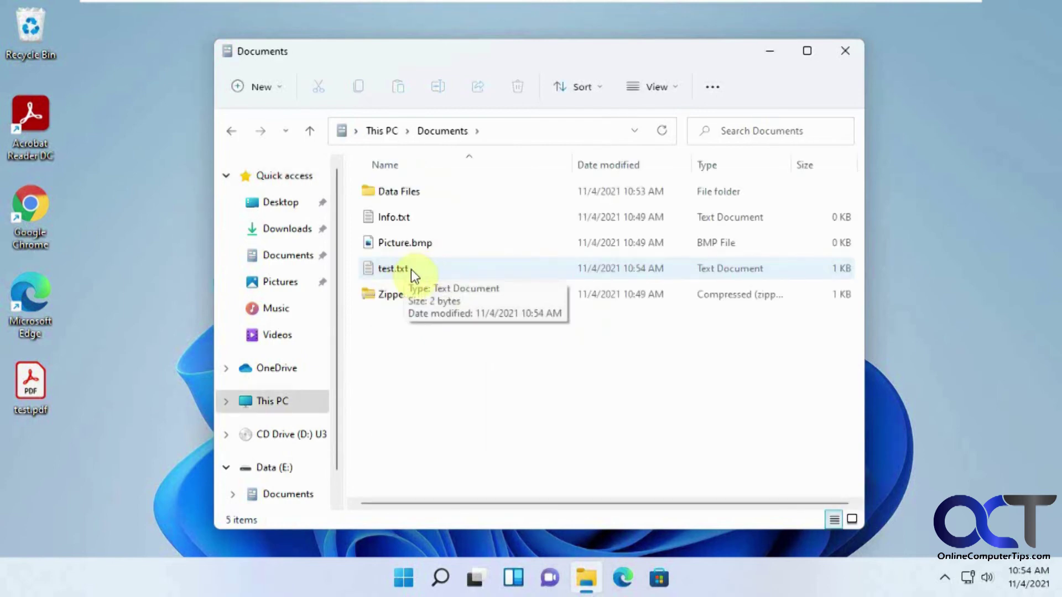
left_click(288, 264)
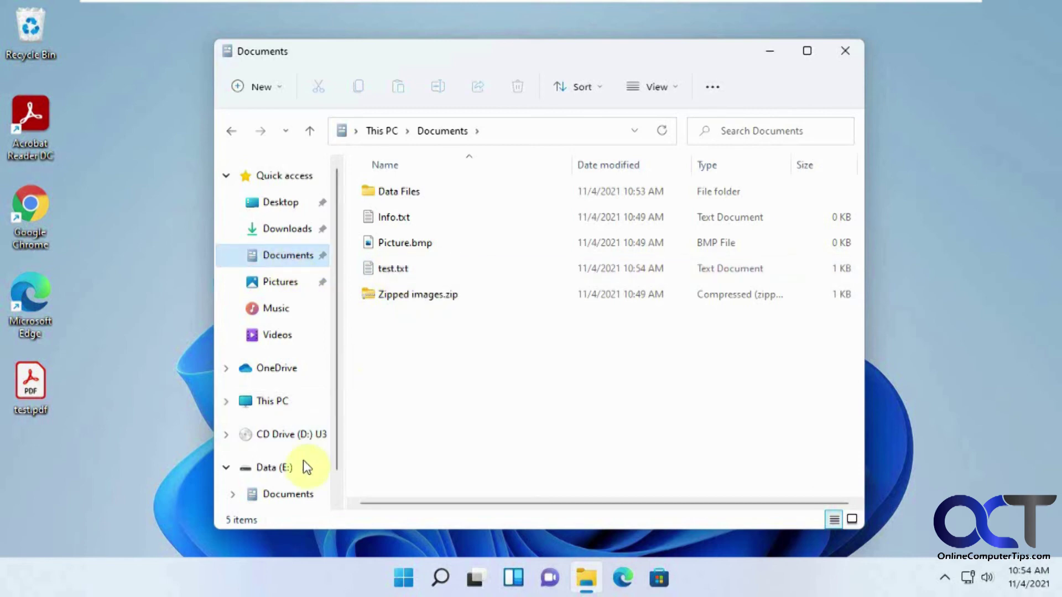
left_click(291, 495)
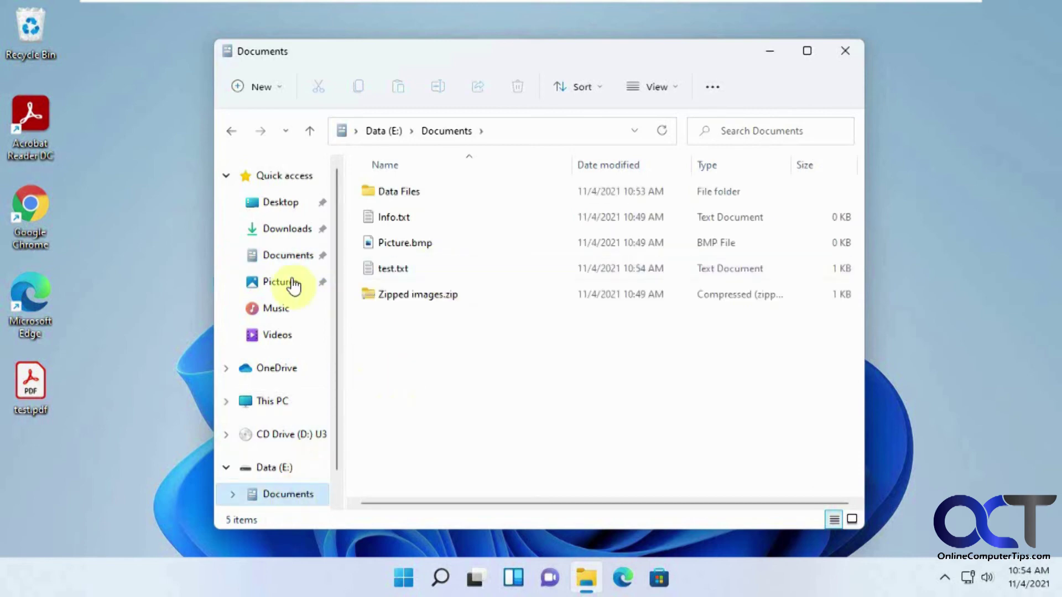
right_click(303, 259)
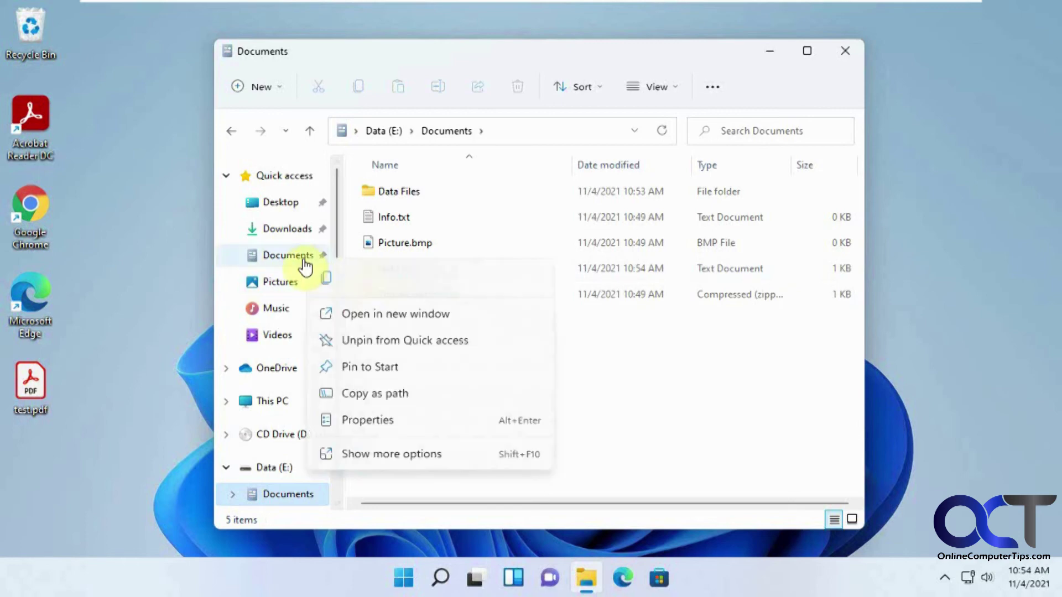
left_click(381, 420)
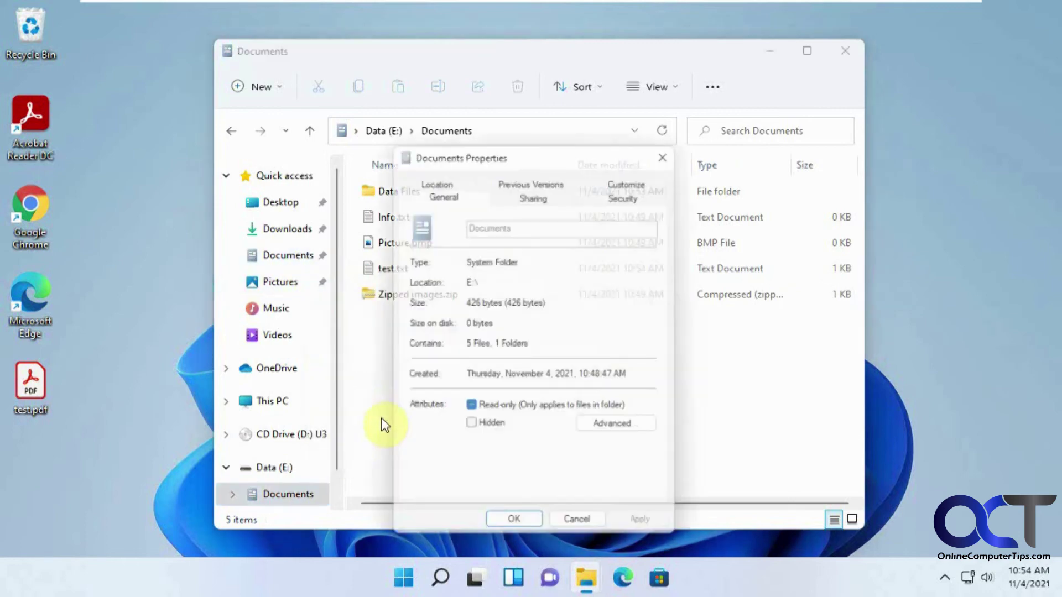
left_click(453, 177)
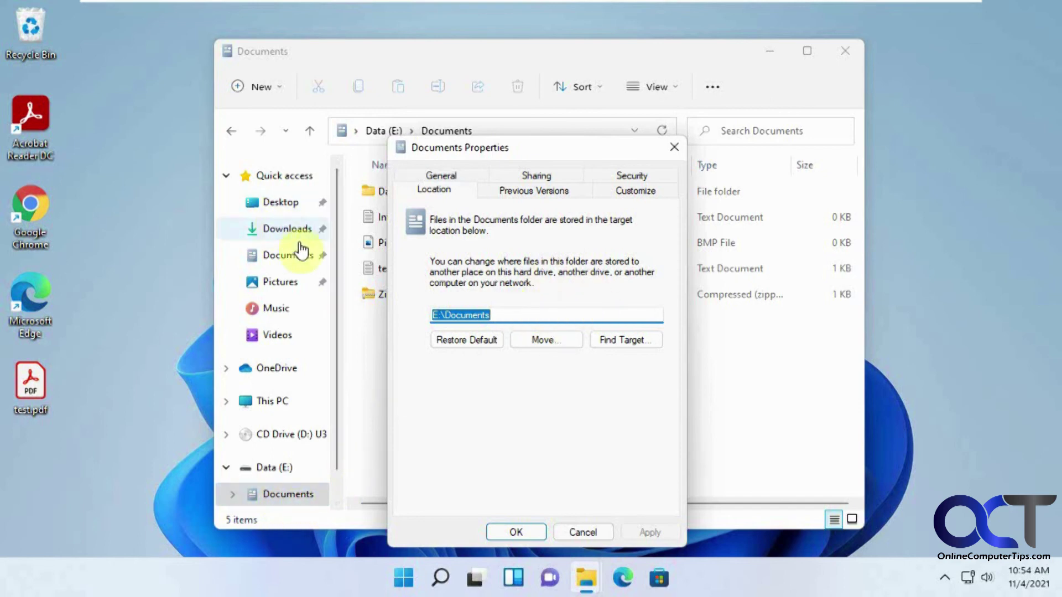
left_click(581, 531)
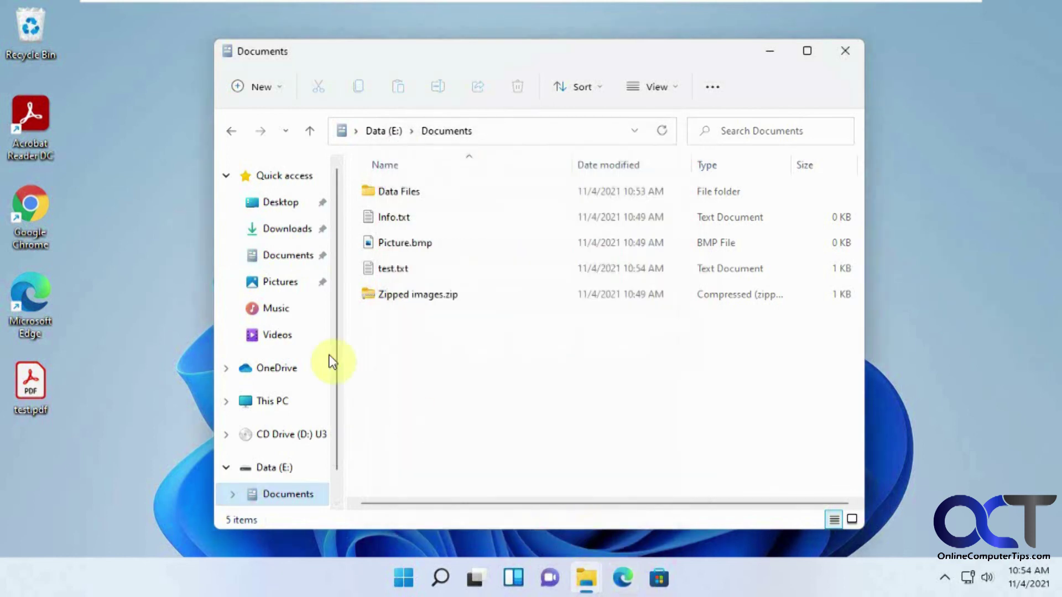
Show the Music folder's Location tab in Properties, still pointing to the C: profile folder
right_click(291, 317)
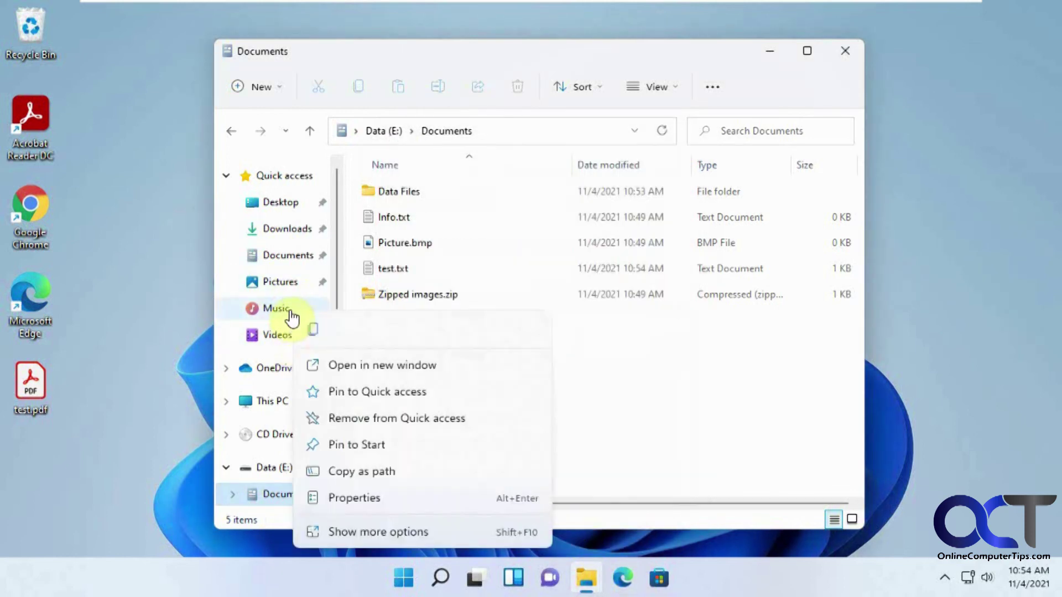
left_click(379, 491)
left_click(437, 176)
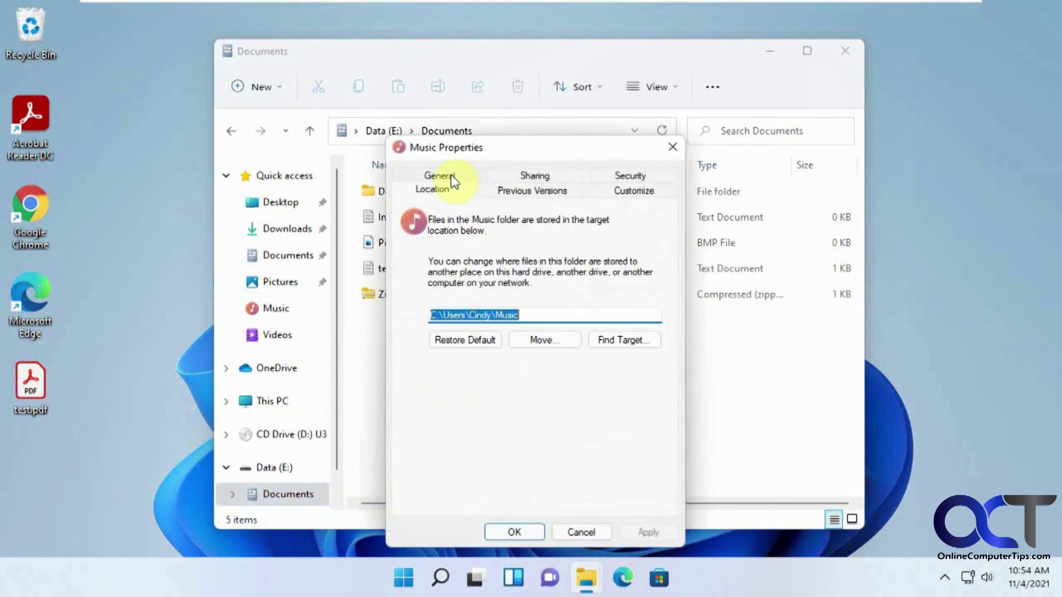